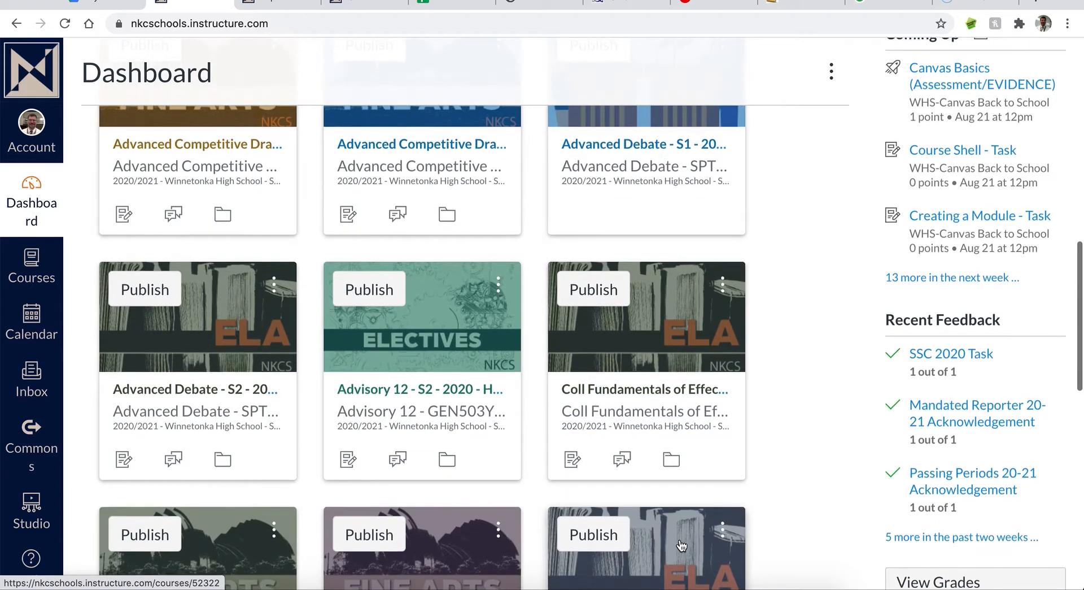
Step: Find the Speech Communication - S1 - 2020 course among the dashboard's course cards and open it
{"action": "scroll", "coordinate": [682, 545], "scroll_direction": "down", "scroll_amount": 3}
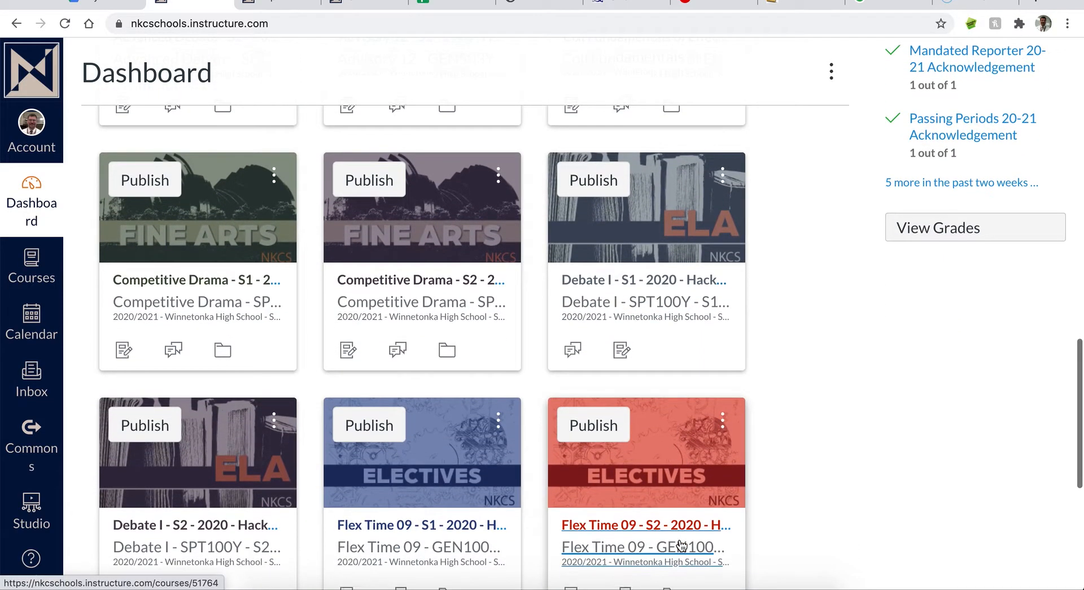
{"action": "scroll", "coordinate": [682, 545], "scroll_direction": "down", "scroll_amount": 2}
{"action": "scroll", "coordinate": [681, 542], "scroll_direction": "down", "scroll_amount": 3}
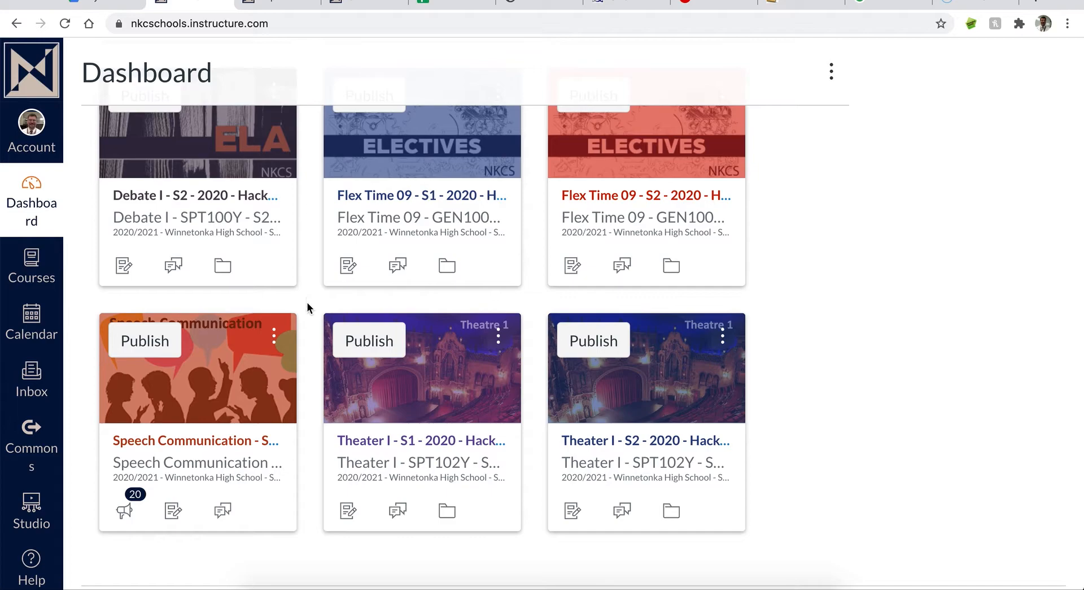
{"action": "scroll", "coordinate": [312, 305], "scroll_direction": "up", "scroll_amount": 1}
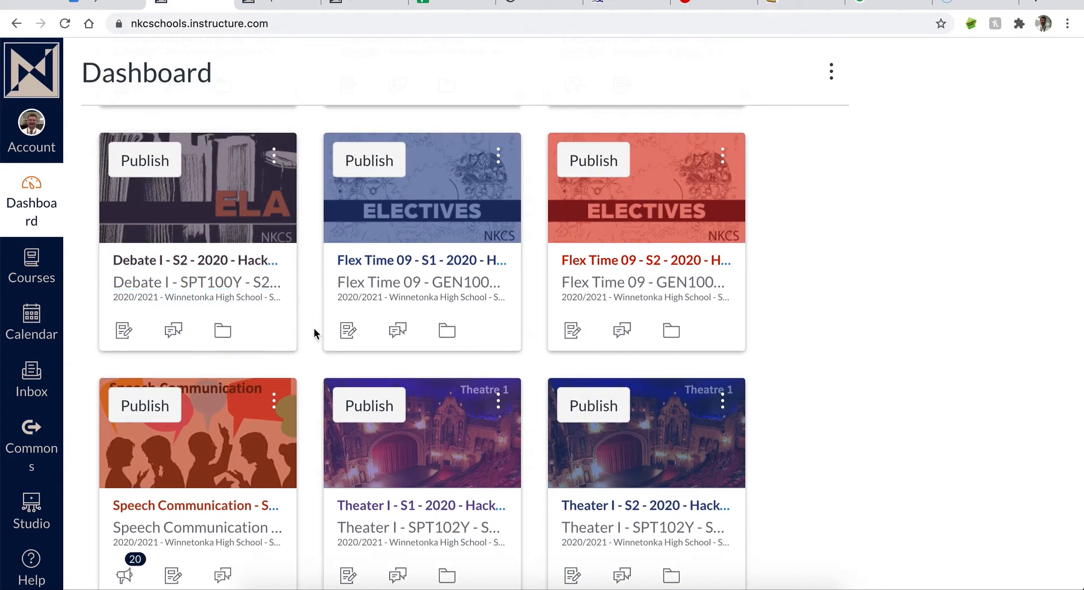
{"action": "left_click", "coordinate": [219, 531]}
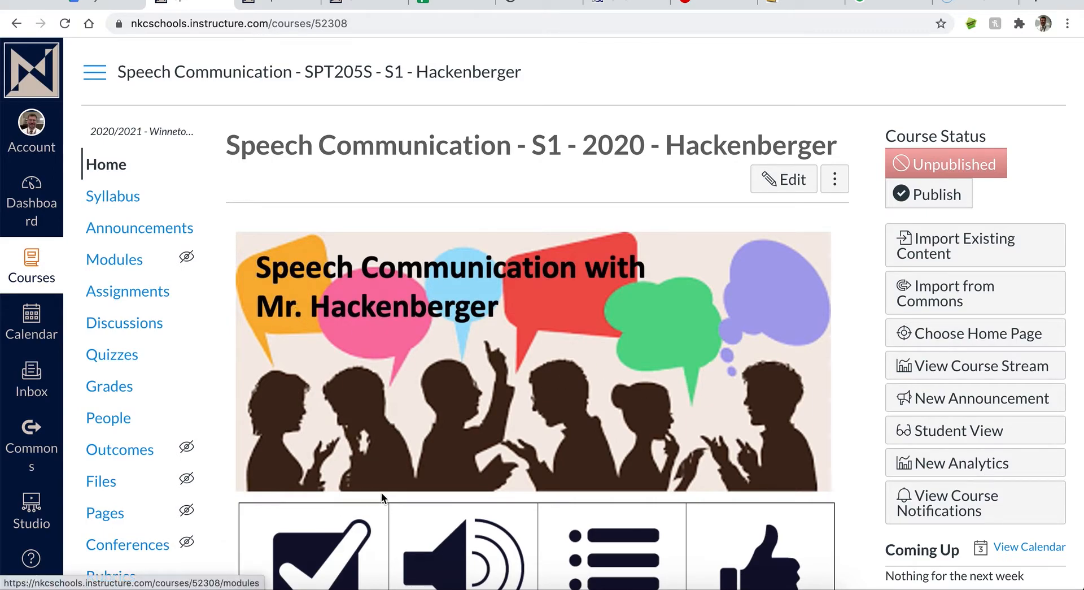
Step: Look over the course's file list and its modules for Week One and Week Two, Fall 2020
{"action": "left_click", "coordinate": [112, 483]}
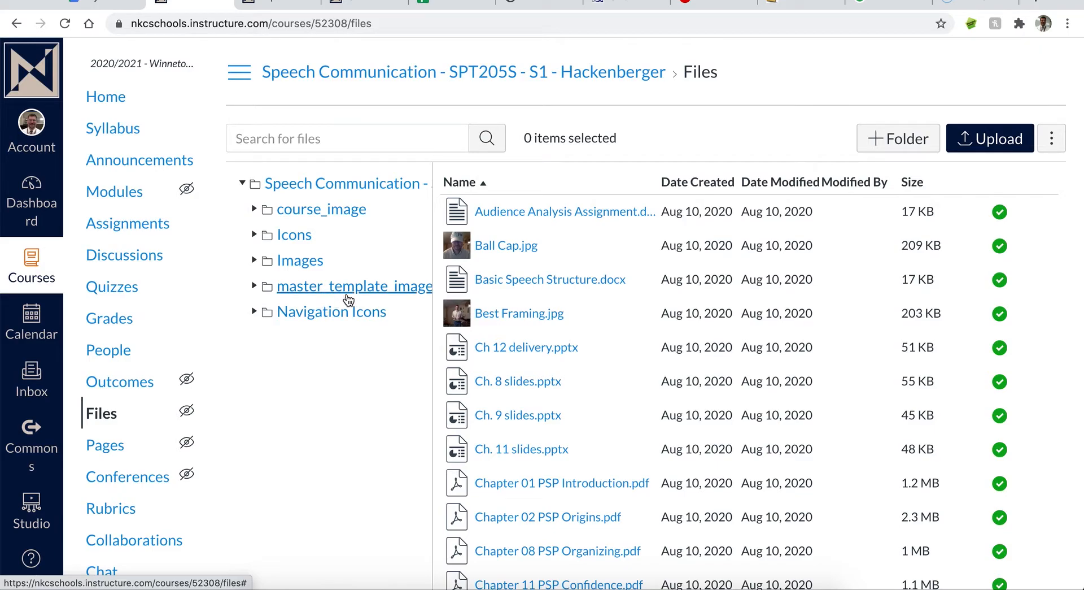
{"action": "left_click", "coordinate": [125, 197]}
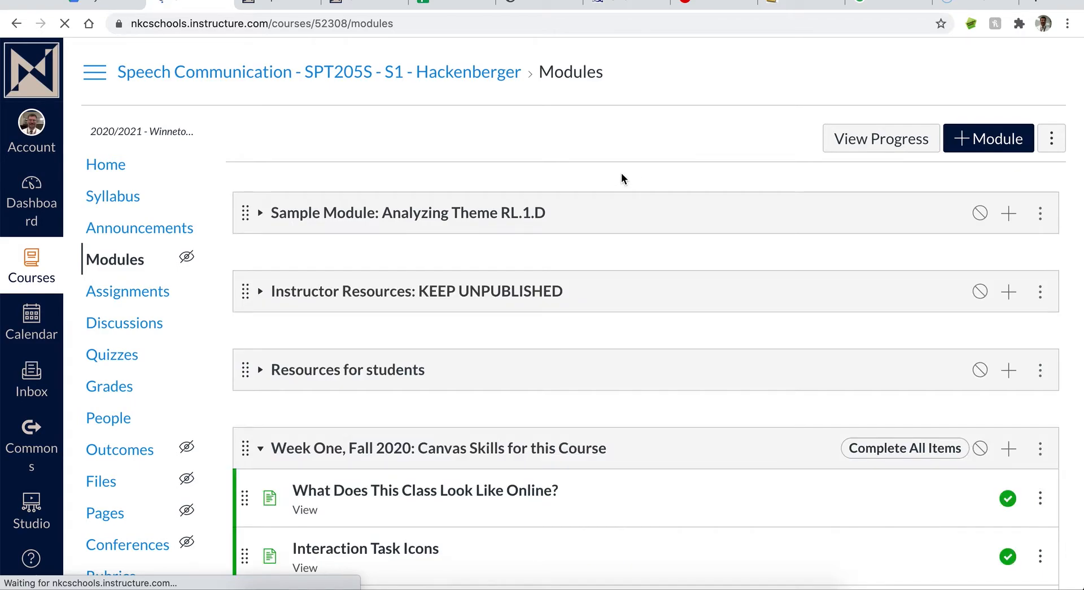
{"action": "scroll", "coordinate": [568, 316], "scroll_direction": "down", "scroll_amount": 3}
{"action": "scroll", "coordinate": [567, 317], "scroll_direction": "down", "scroll_amount": 10}
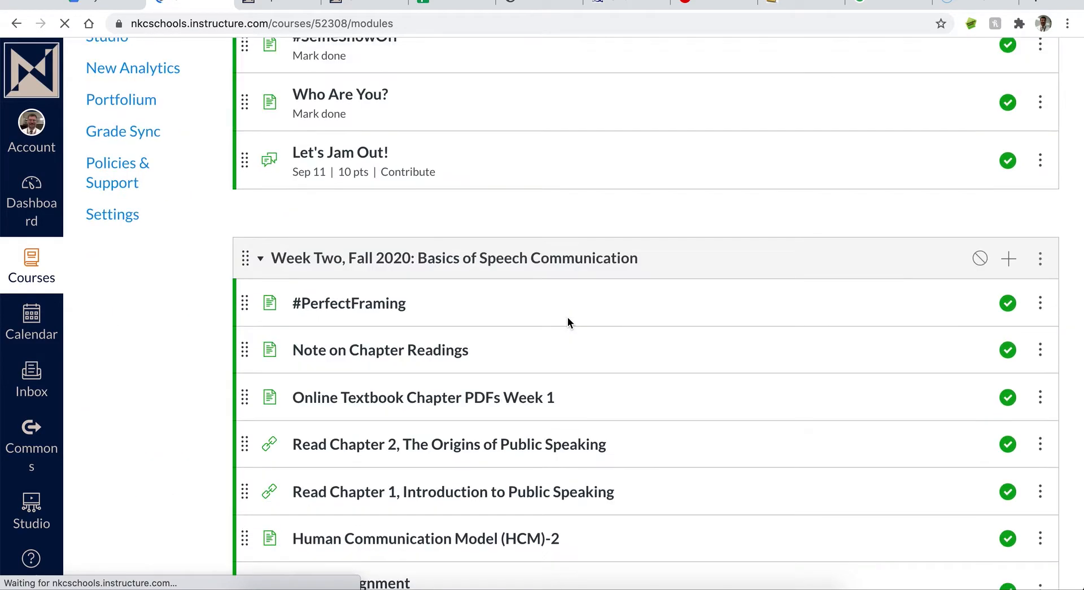
{"action": "scroll", "coordinate": [568, 317], "scroll_direction": "up", "scroll_amount": 4}
{"action": "scroll", "coordinate": [568, 317], "scroll_direction": "up", "scroll_amount": 2}
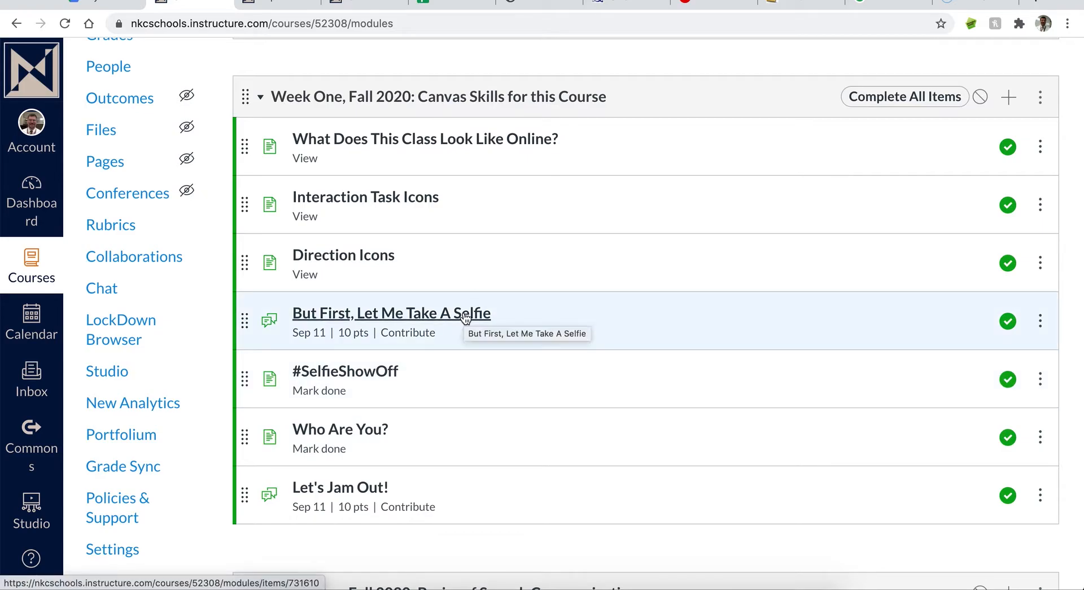
Step: Open the "But First, Let Me Take A Selfie" discussion in the Week One module and read through its instructions
{"action": "left_click", "coordinate": [465, 317]}
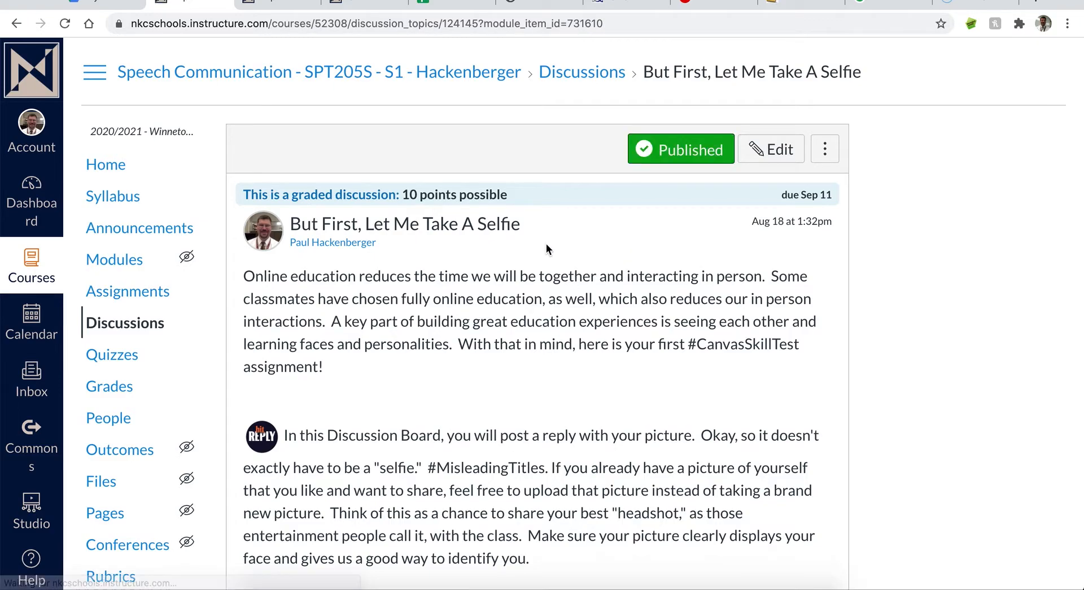
{"action": "scroll", "coordinate": [449, 362], "scroll_direction": "down", "scroll_amount": 2}
{"action": "scroll", "coordinate": [450, 363], "scroll_direction": "down", "scroll_amount": 5}
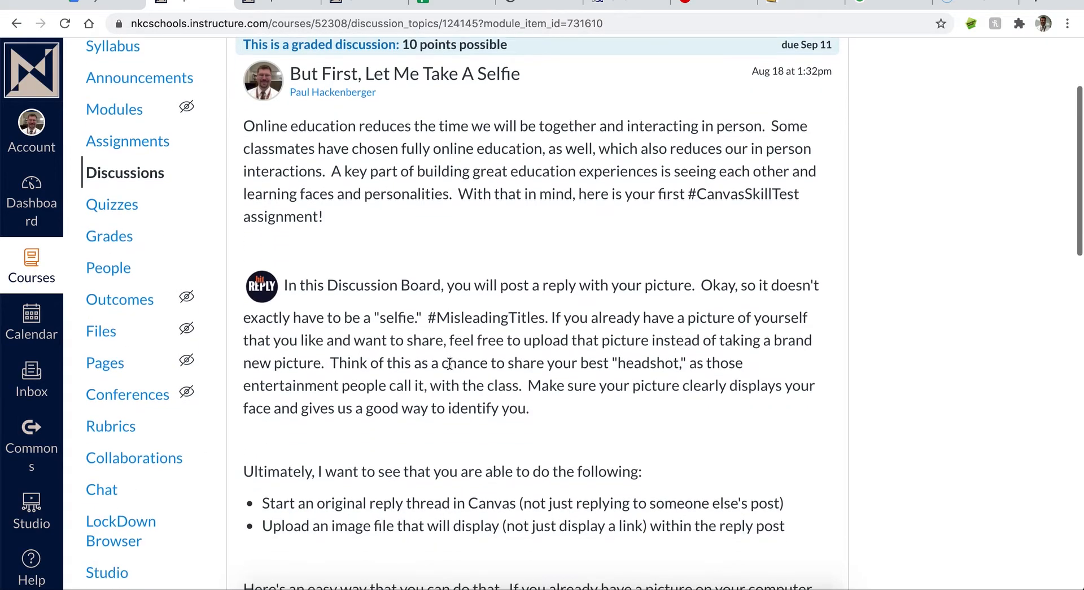
{"action": "scroll", "coordinate": [450, 367], "scroll_direction": "down", "scroll_amount": 4}
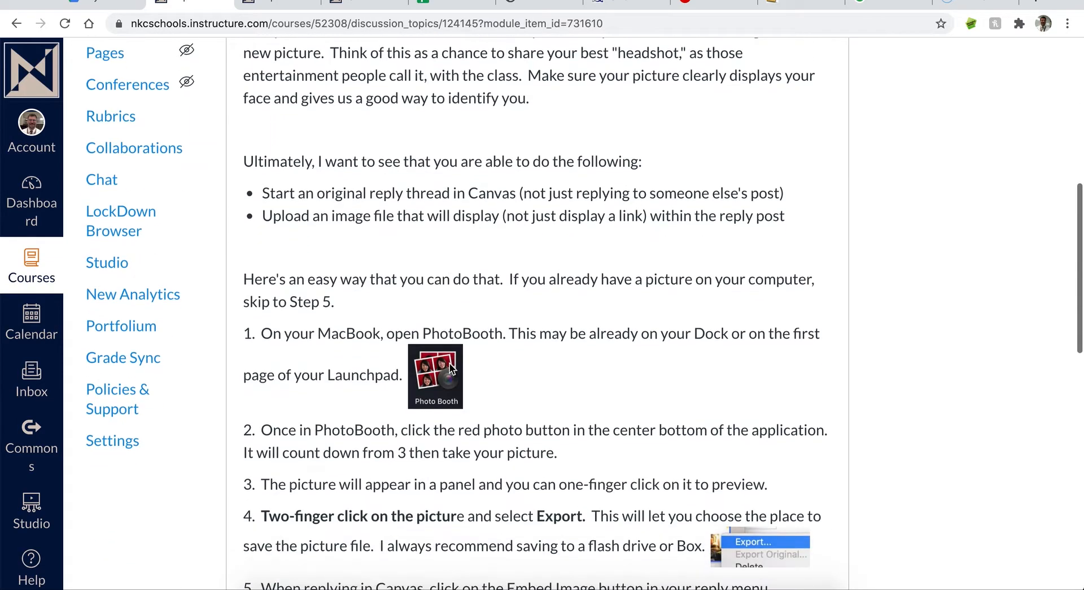
{"action": "scroll", "coordinate": [450, 367], "scroll_direction": "down", "scroll_amount": 2}
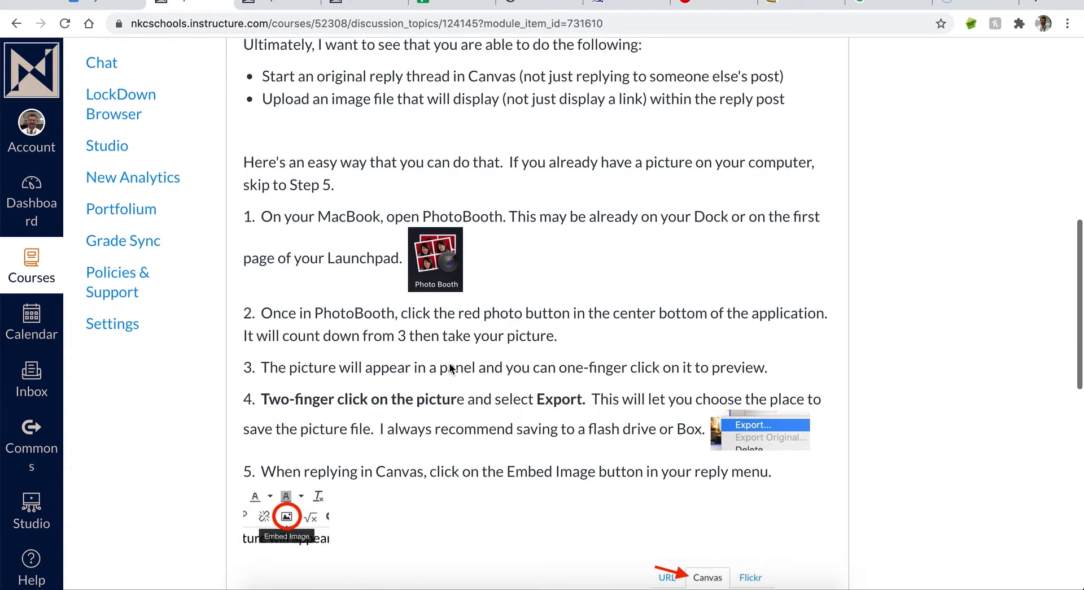
{"action": "scroll", "coordinate": [517, 387], "scroll_direction": "down", "scroll_amount": 3}
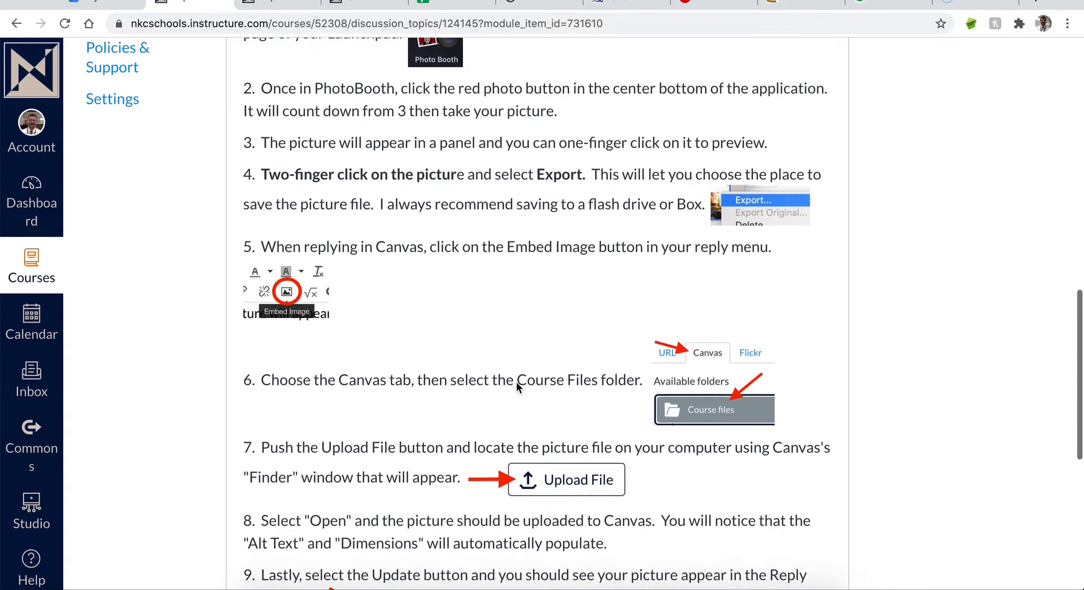
{"action": "scroll", "coordinate": [517, 387], "scroll_direction": "down", "scroll_amount": 4}
{"action": "scroll", "coordinate": [511, 373], "scroll_direction": "down", "scroll_amount": 5}
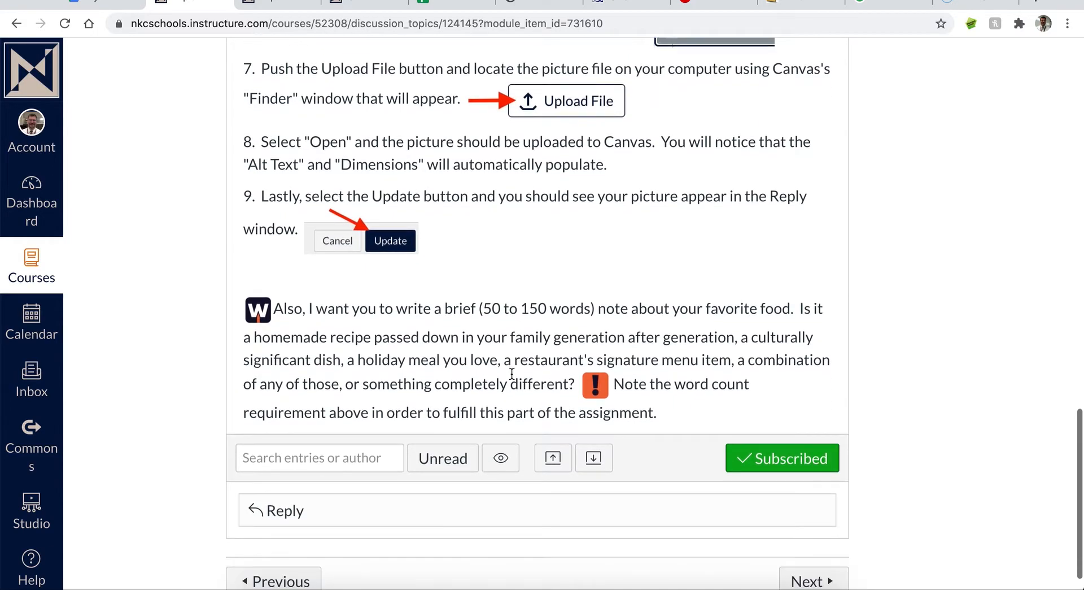
{"action": "scroll", "coordinate": [554, 223], "scroll_direction": "down", "scroll_amount": 2}
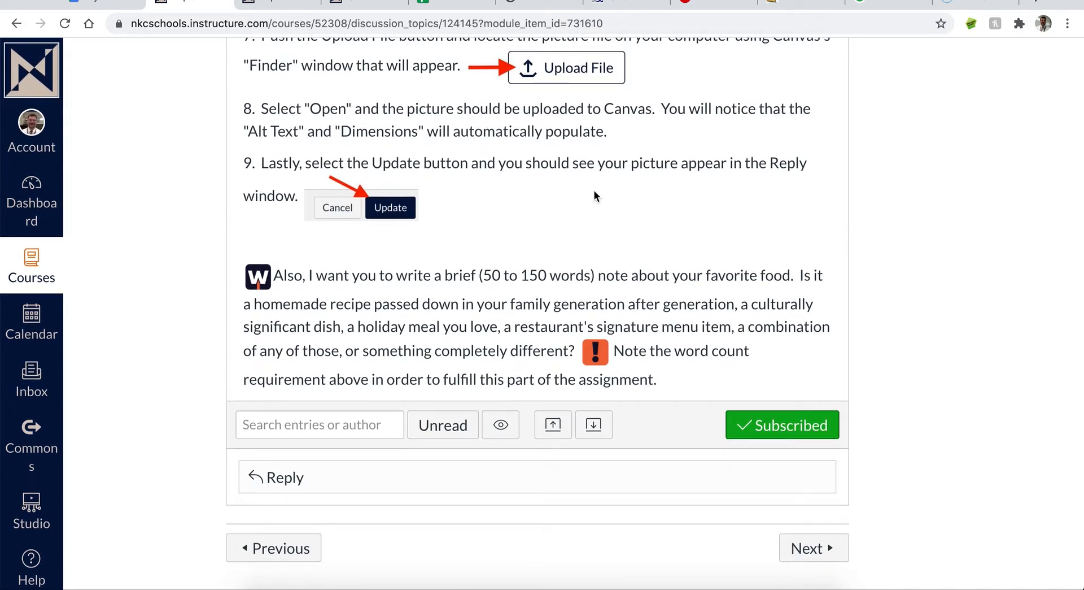
{"action": "scroll", "coordinate": [594, 190], "scroll_direction": "up", "scroll_amount": 5}
{"action": "scroll", "coordinate": [594, 190], "scroll_direction": "up", "scroll_amount": 15}
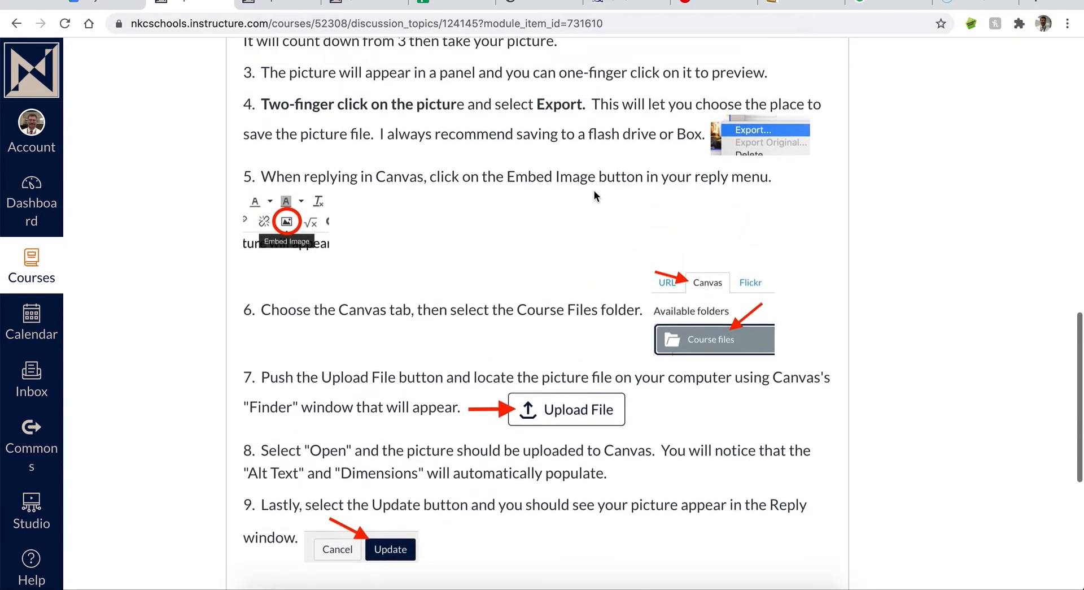
{"action": "scroll", "coordinate": [594, 190], "scroll_direction": "up", "scroll_amount": 5}
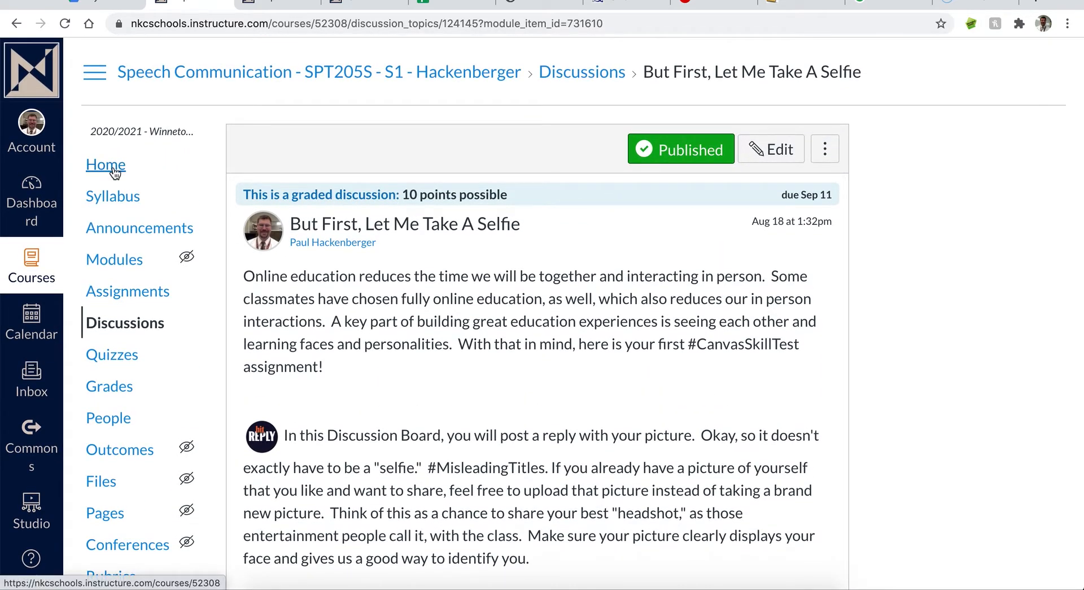
Step: Enter Student View from the course home page and open the "But First, Let Me Take A Selfie" to-do item
{"action": "left_click", "coordinate": [119, 168]}
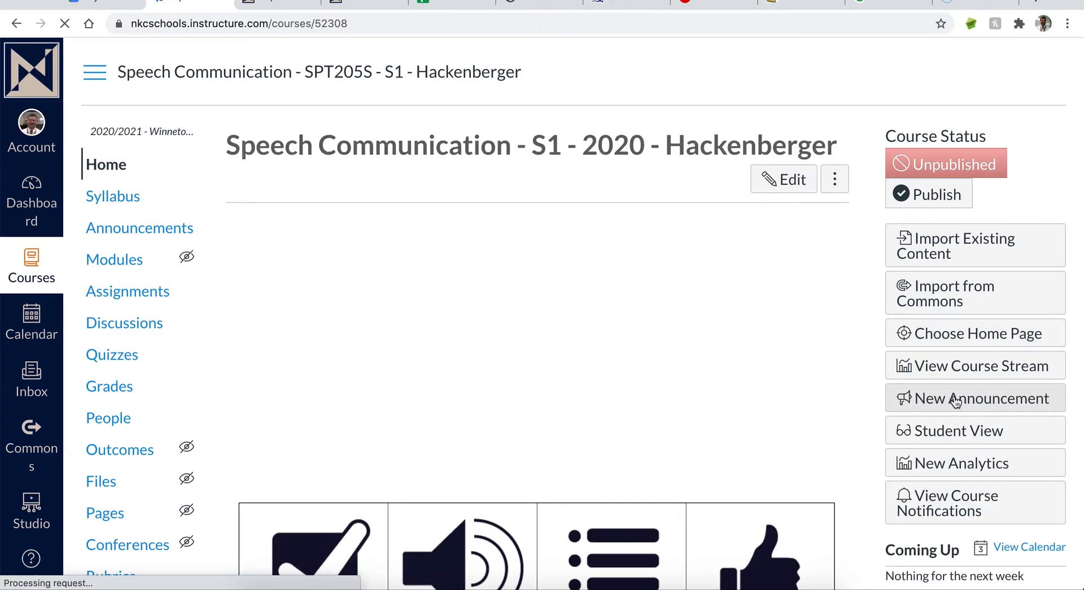
{"action": "left_click", "coordinate": [948, 433]}
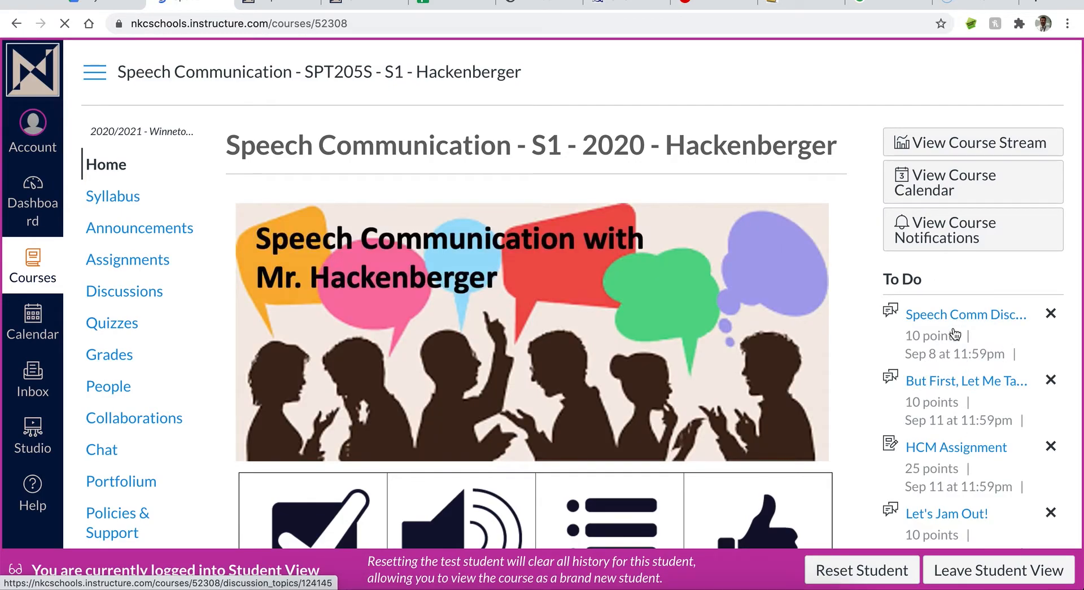
{"action": "left_click", "coordinate": [945, 385]}
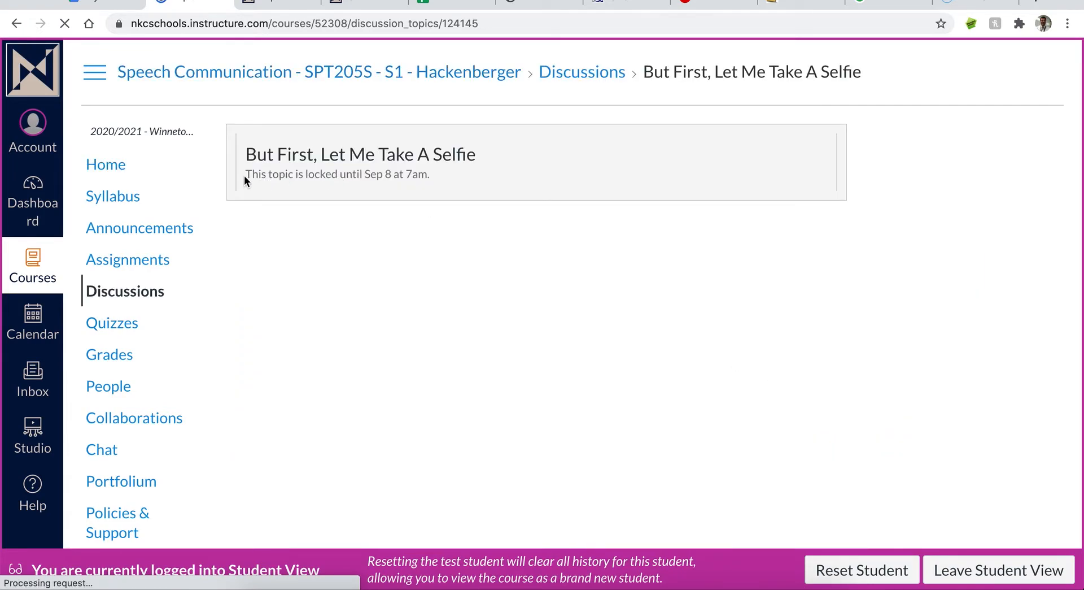
Step: Examine the availability notice that students get on the discussion, and leave Student View
{"action": "left_click_drag", "start_coordinate": [422, 177], "coordinate": [241, 174]}
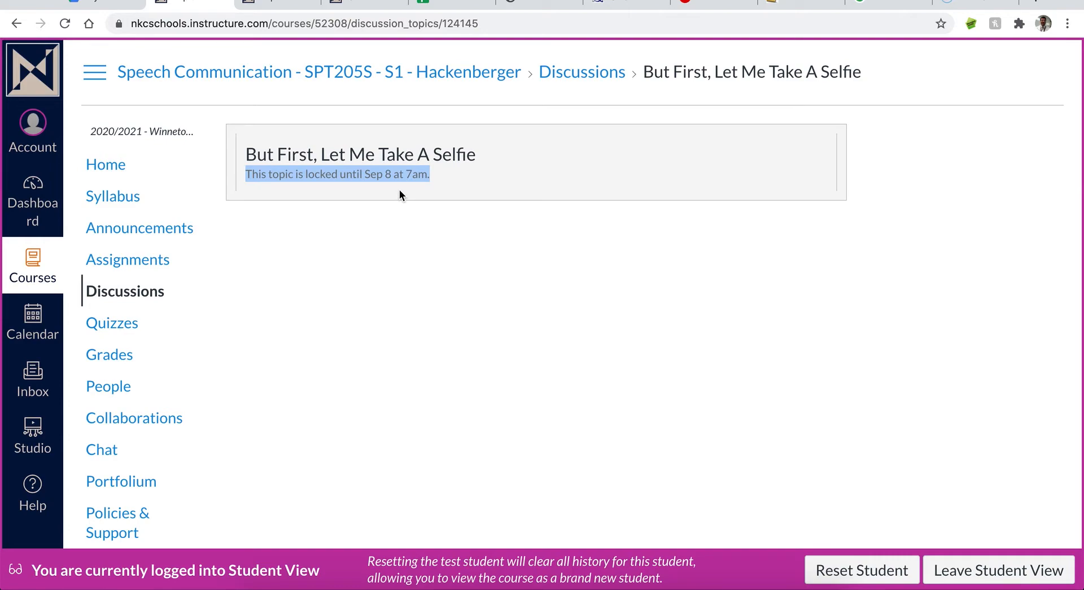
{"action": "left_click", "coordinate": [380, 185]}
{"action": "left_click_drag", "start_coordinate": [362, 175], "coordinate": [442, 177]}
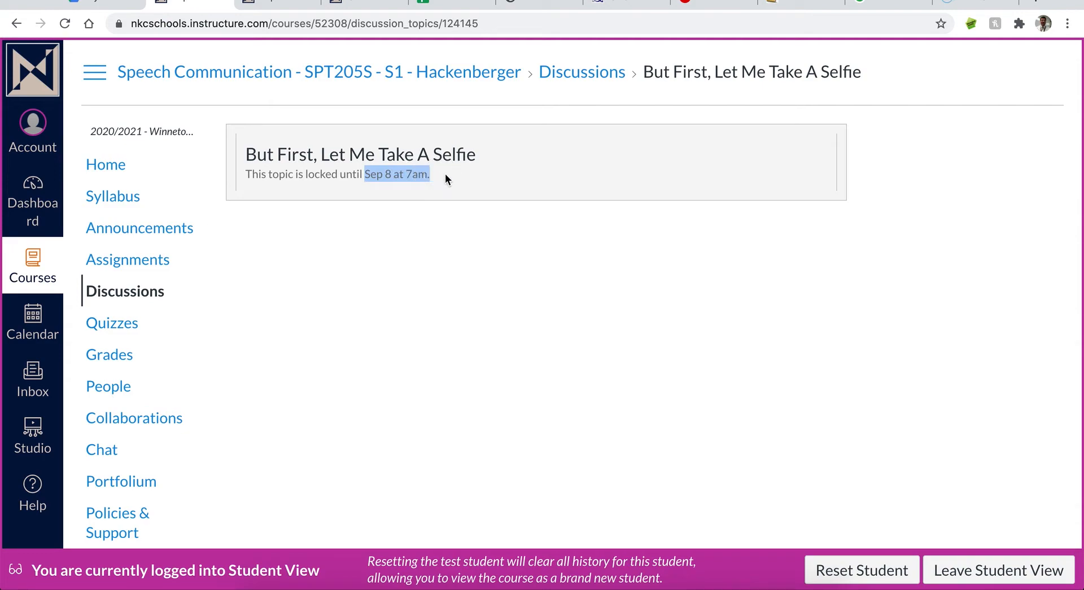
{"action": "left_click", "coordinate": [485, 191]}
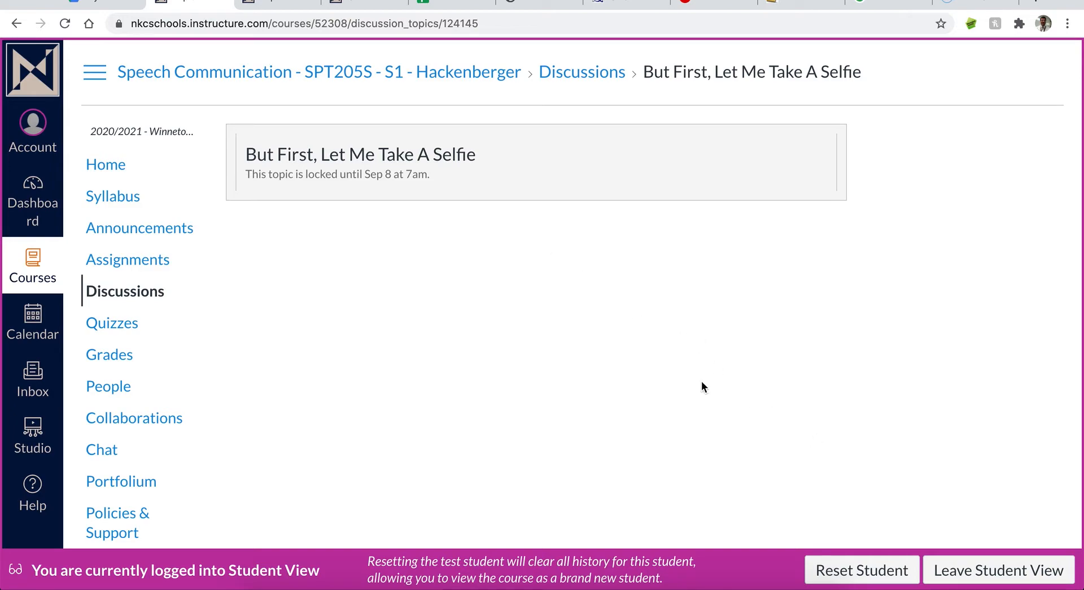
{"action": "left_click", "coordinate": [995, 575]}
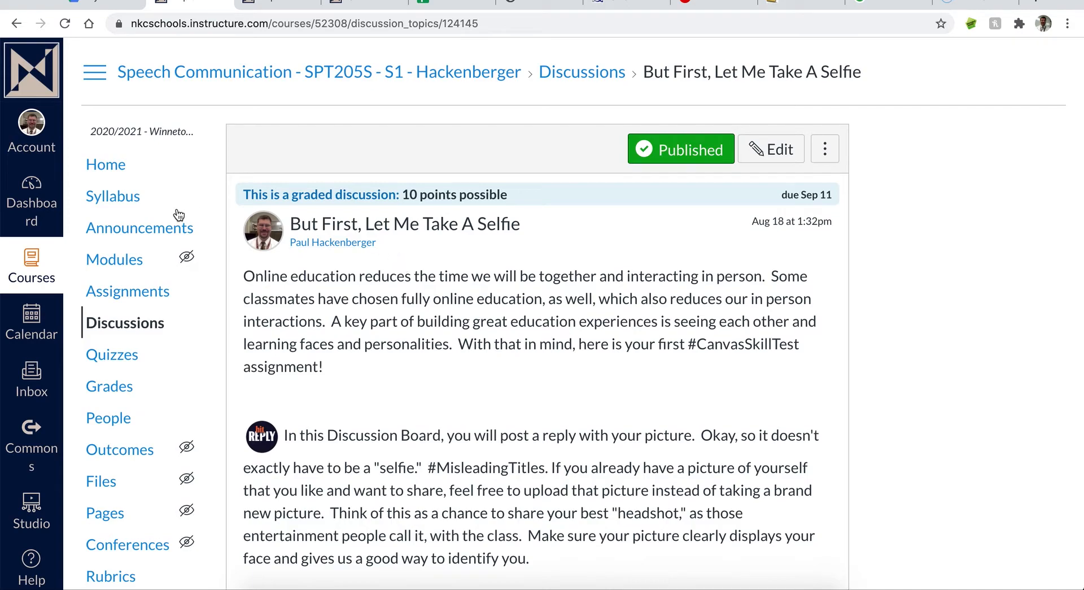
Step: Read the "Welcome Back to School for 2020-2021!" announcement in its own browser tab, including its delayed-visibility note
{"action": "left_click", "coordinate": [153, 230]}
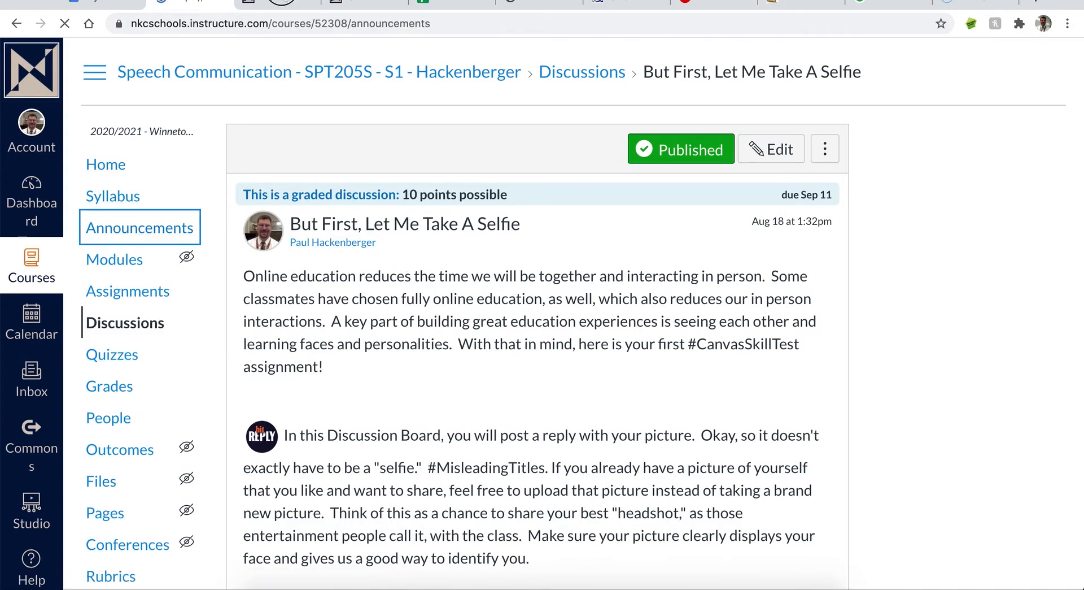
{"action": "key", "text": "ctrl+Tab"}
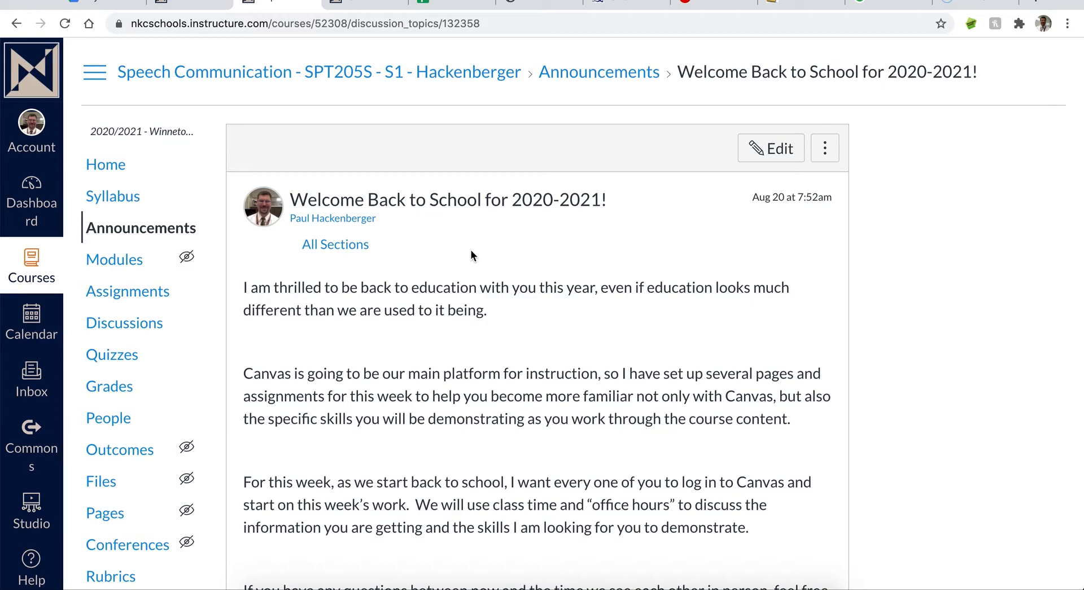
{"action": "scroll", "coordinate": [459, 357], "scroll_direction": "down", "scroll_amount": 3}
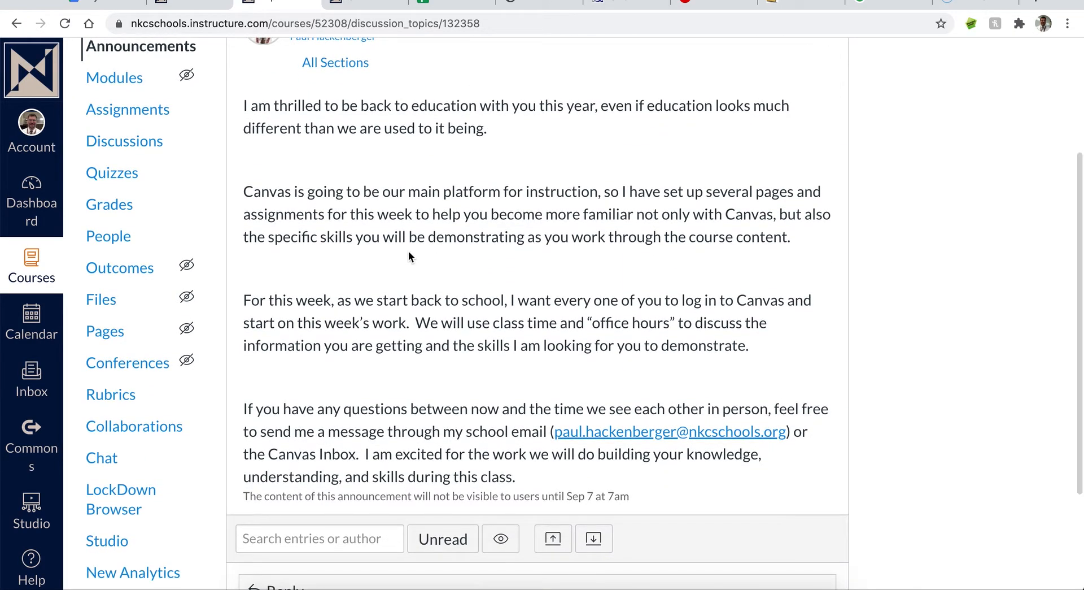
{"action": "scroll", "coordinate": [408, 256], "scroll_direction": "down", "scroll_amount": 1}
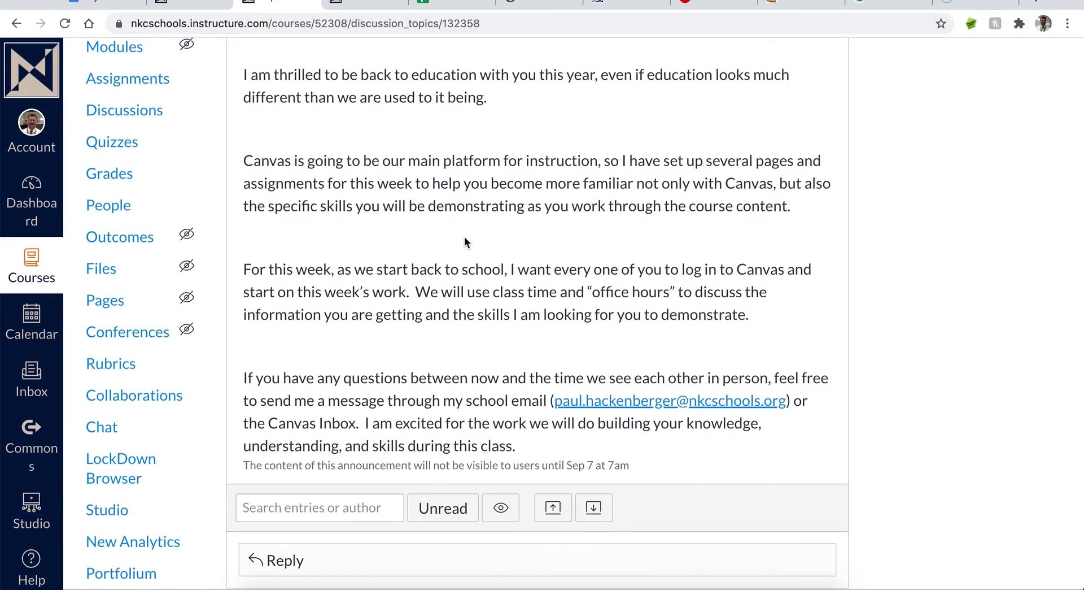
{"action": "scroll", "coordinate": [422, 359], "scroll_direction": "down", "scroll_amount": 2}
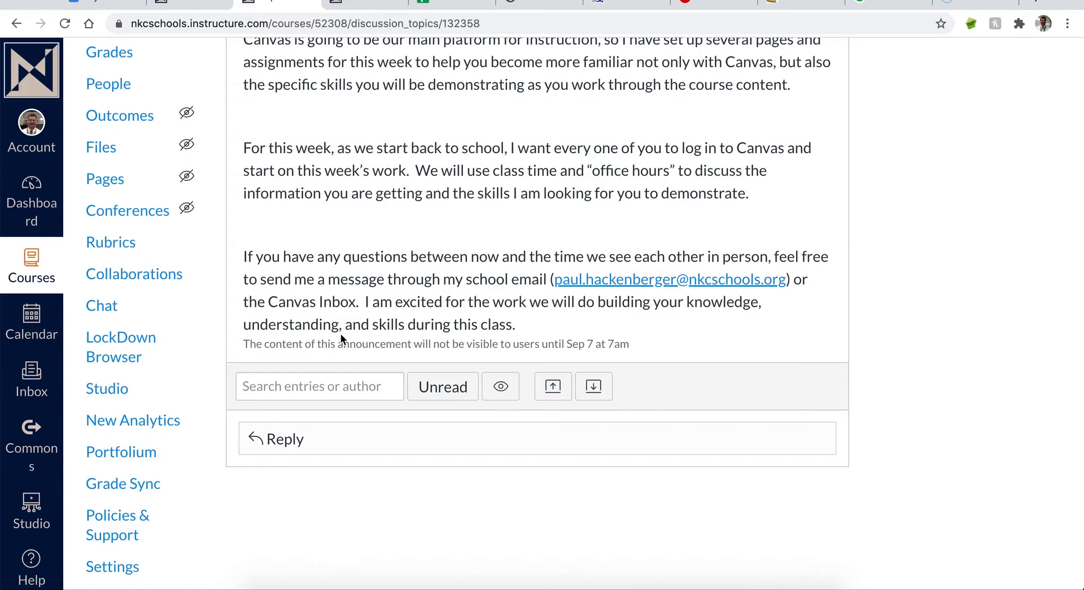
{"action": "left_click_drag", "start_coordinate": [243, 344], "coordinate": [635, 348]}
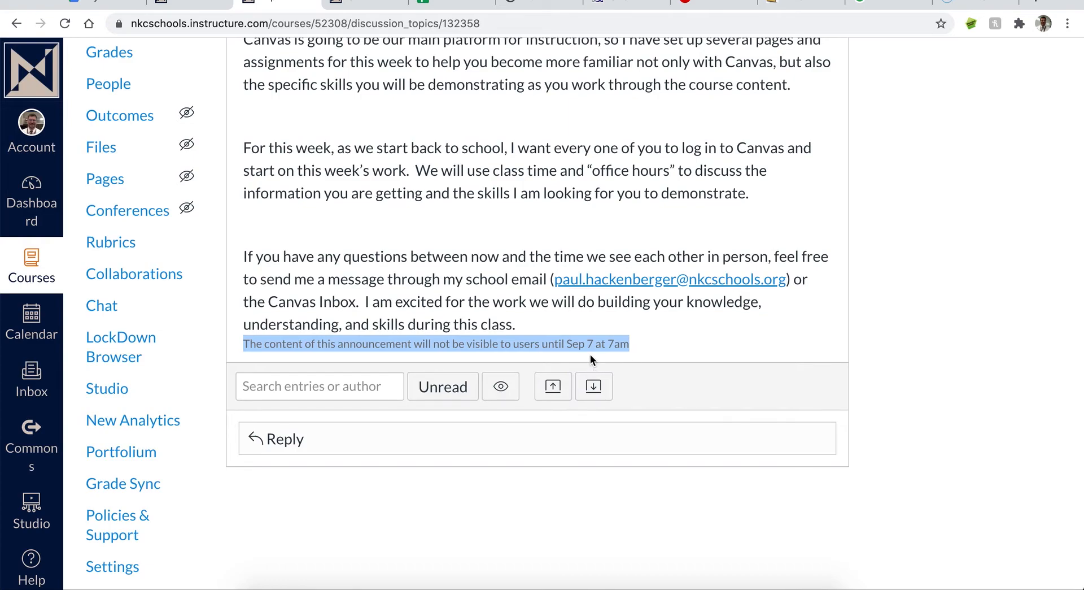
{"action": "left_click", "coordinate": [630, 347]}
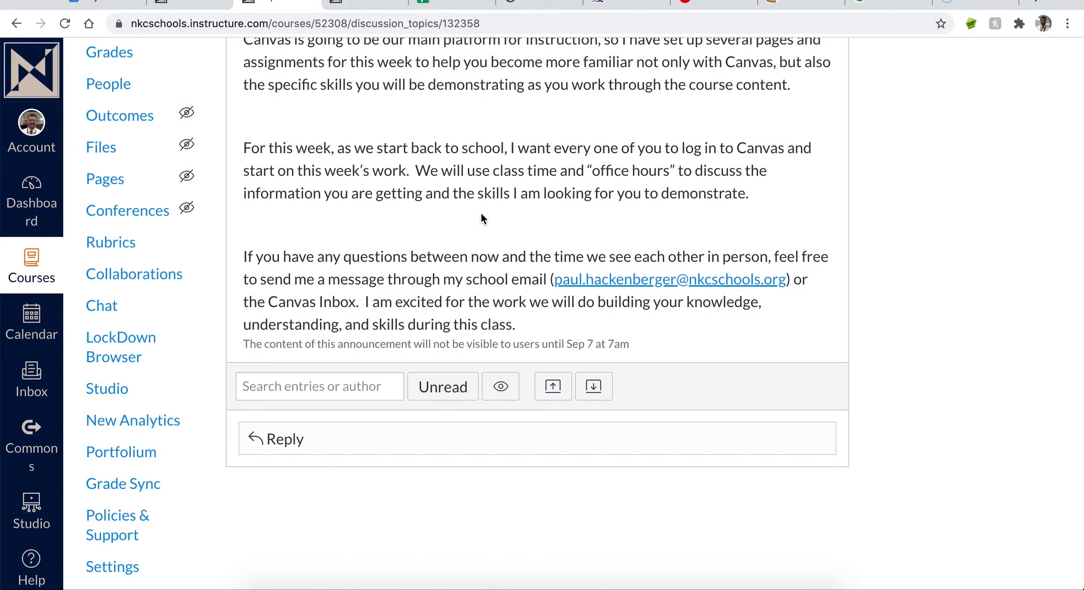
{"action": "scroll", "coordinate": [481, 214], "scroll_direction": "up", "scroll_amount": 6}
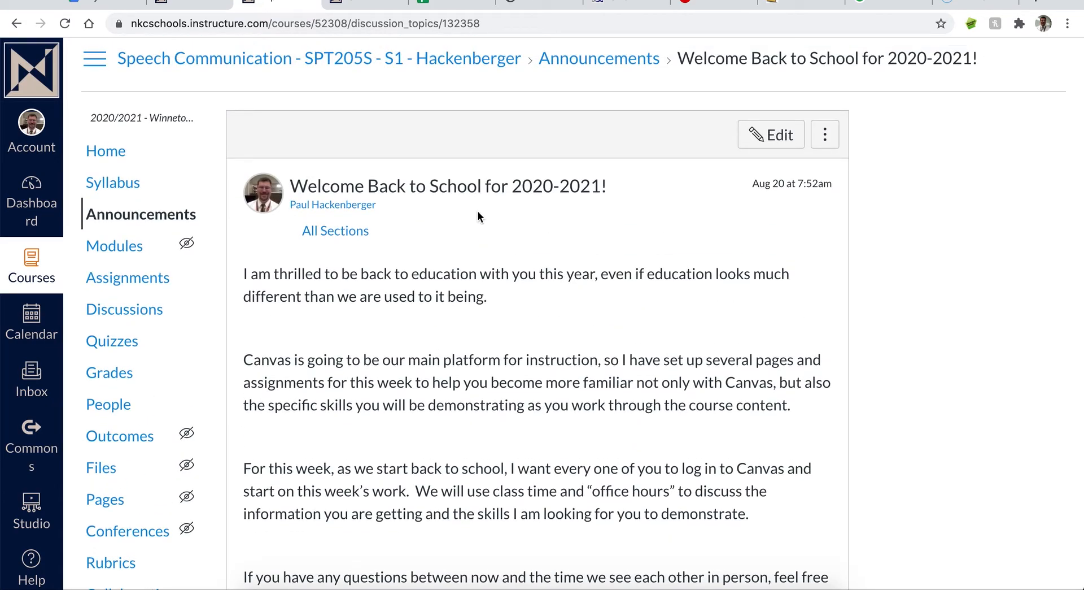
Step: View the September 2020 calendar month for scheduled course items and return to the dashboard
{"action": "left_click", "coordinate": [32, 322]}
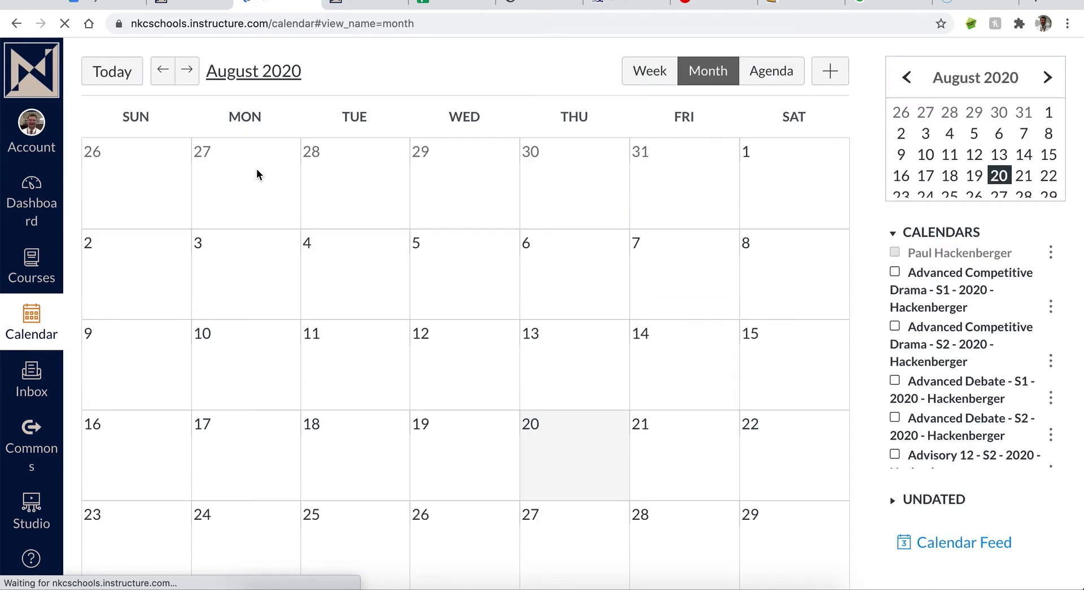
{"action": "left_click", "coordinate": [185, 71]}
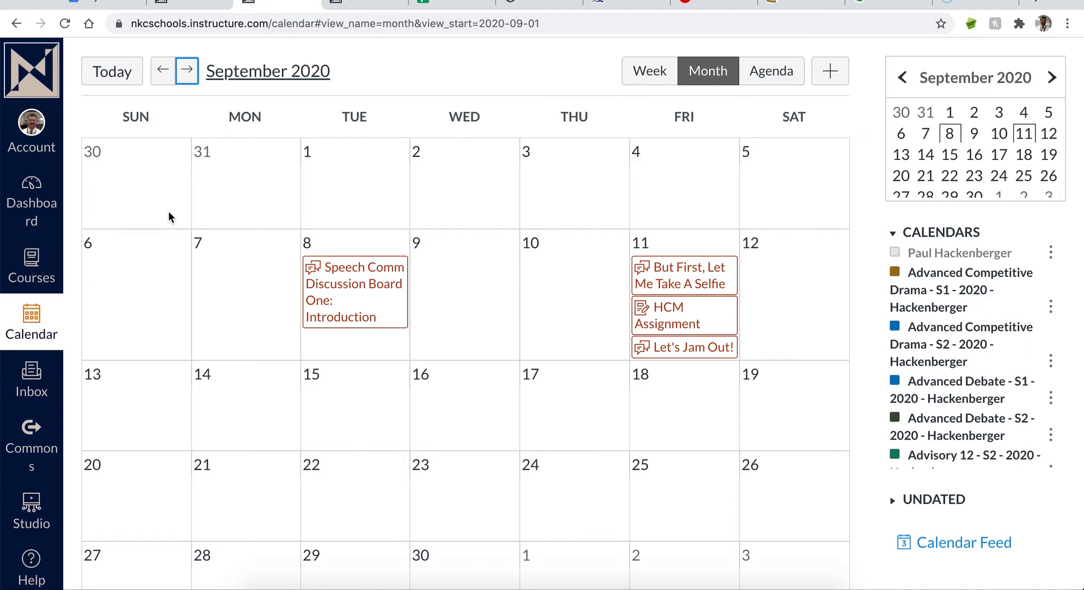
{"action": "left_click", "coordinate": [32, 209]}
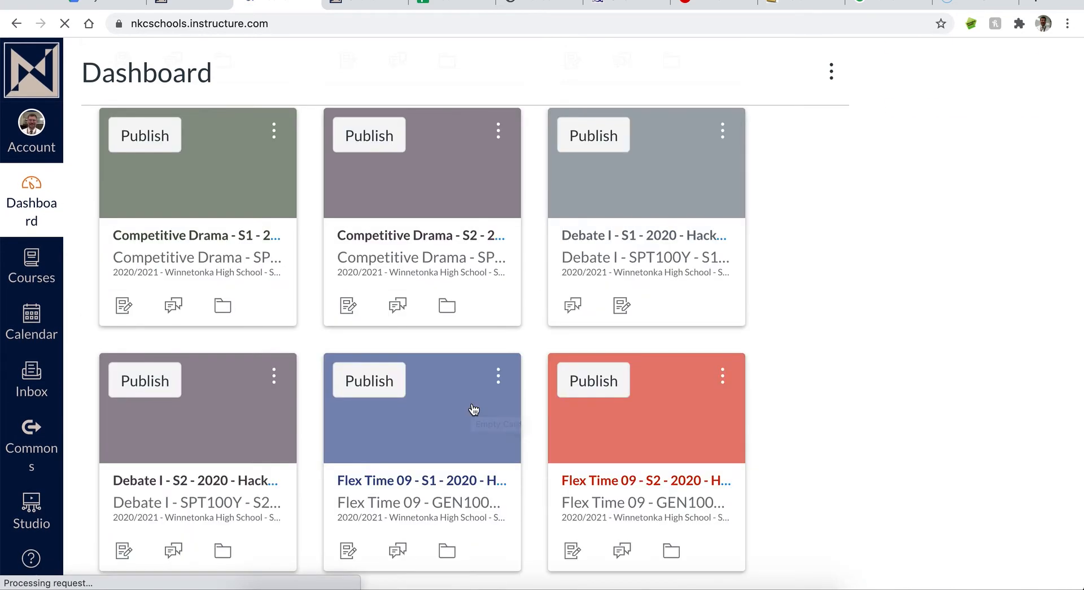
Step: Open the Speech Communication S1 course from the dashboard and go to its Modules page
{"action": "scroll", "coordinate": [474, 408], "scroll_direction": "down", "scroll_amount": 5}
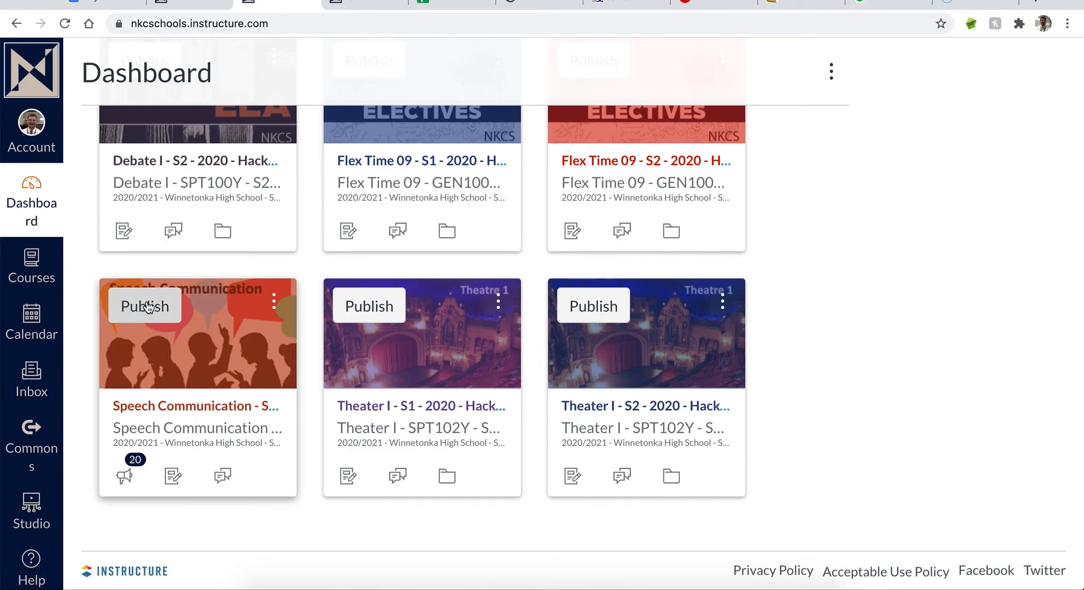
{"action": "left_click", "coordinate": [188, 439]}
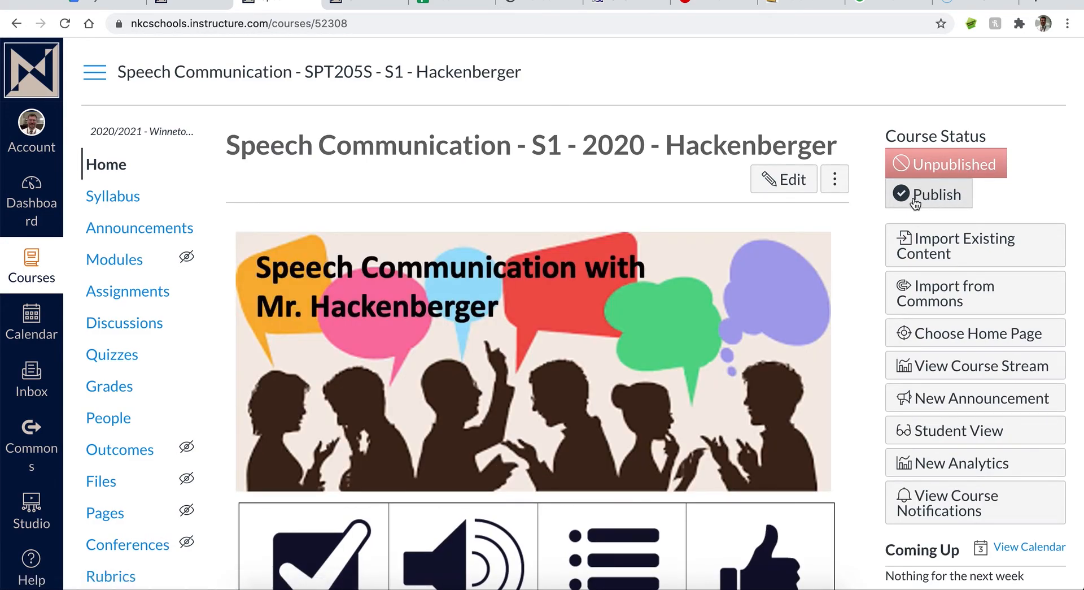
{"action": "left_click", "coordinate": [316, 518]}
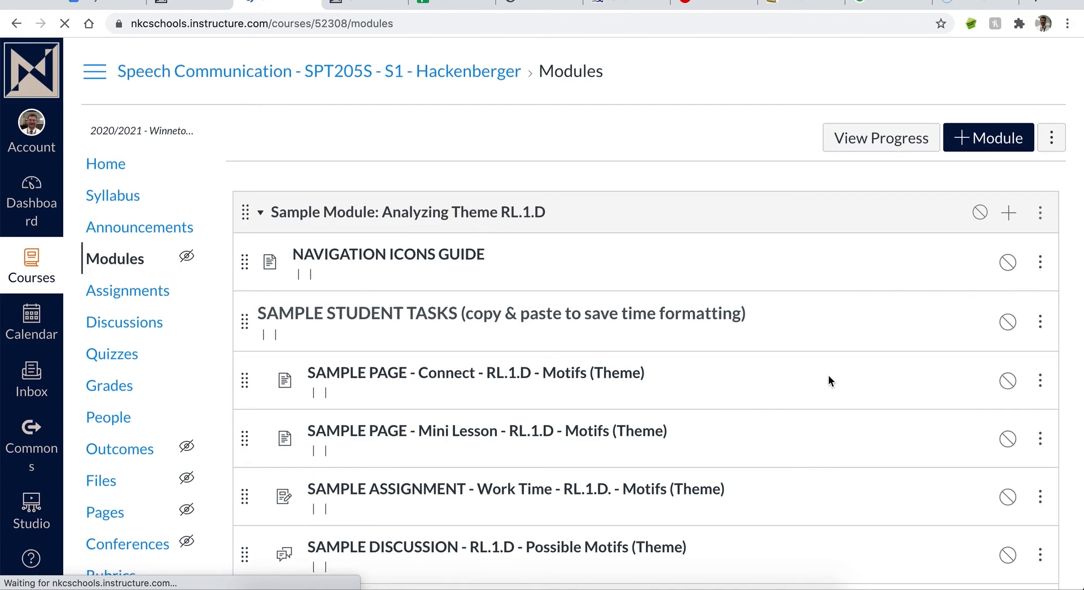
Step: Review the course modules and examine the publish status of "Week One, Fall 2020: Canvas Skills for this Course" and its items
{"action": "scroll", "coordinate": [828, 375], "scroll_direction": "down", "scroll_amount": 7}
{"action": "scroll", "coordinate": [829, 374], "scroll_direction": "down", "scroll_amount": 10}
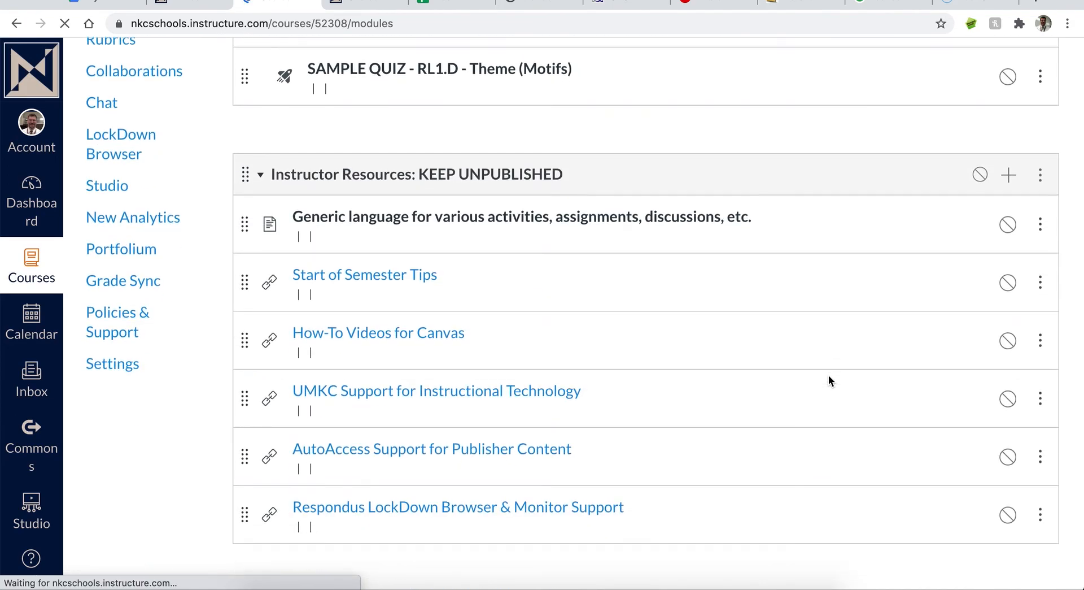
{"action": "scroll", "coordinate": [828, 374], "scroll_direction": "up", "scroll_amount": 15}
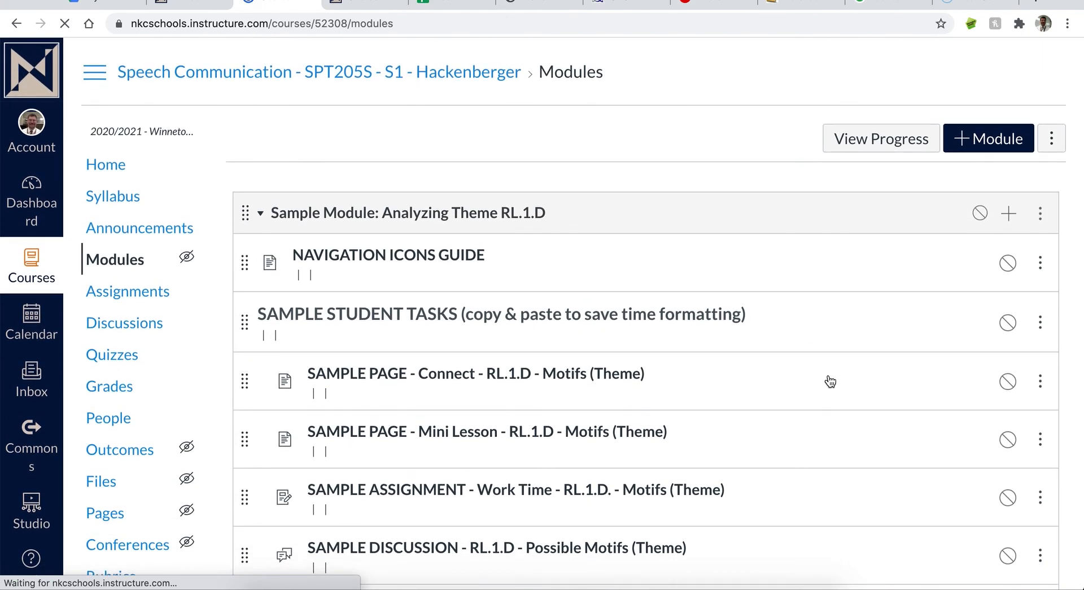
{"action": "scroll", "coordinate": [743, 414], "scroll_direction": "down", "scroll_amount": 3}
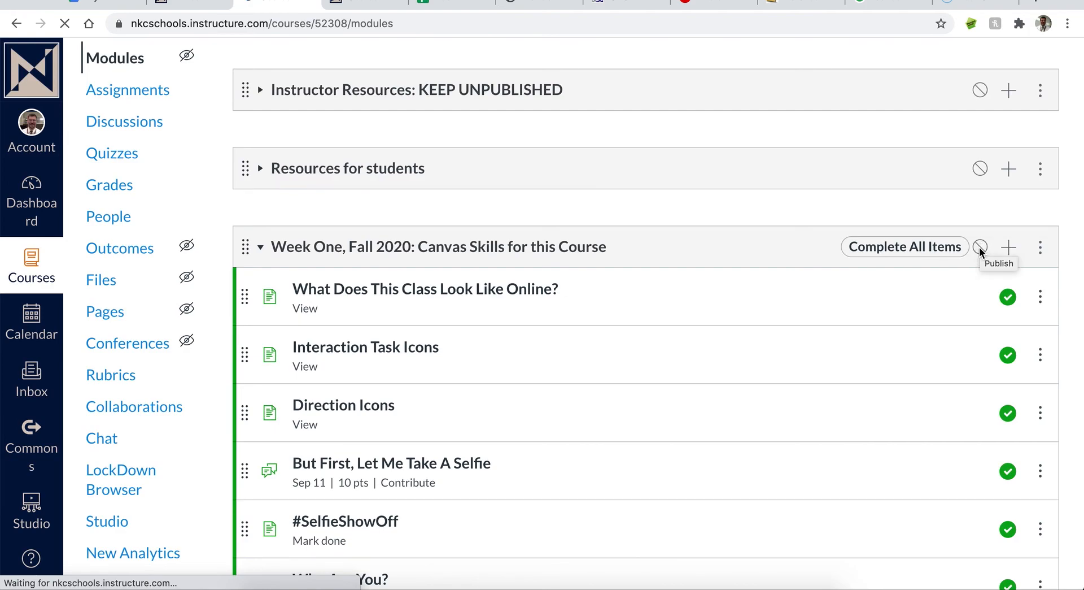
{"action": "scroll", "coordinate": [994, 282], "scroll_direction": "down", "scroll_amount": 3}
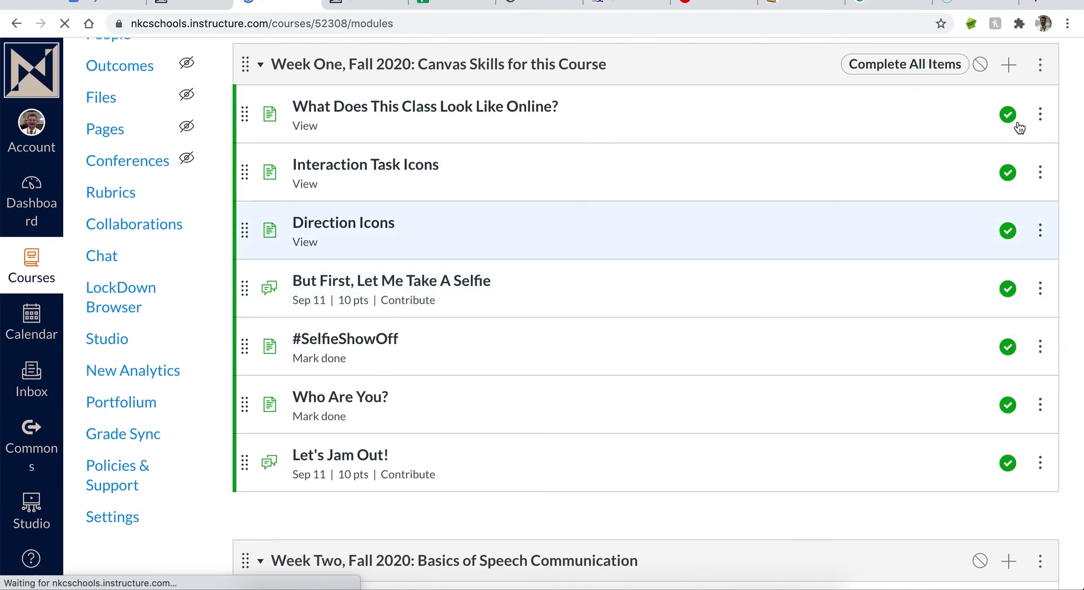